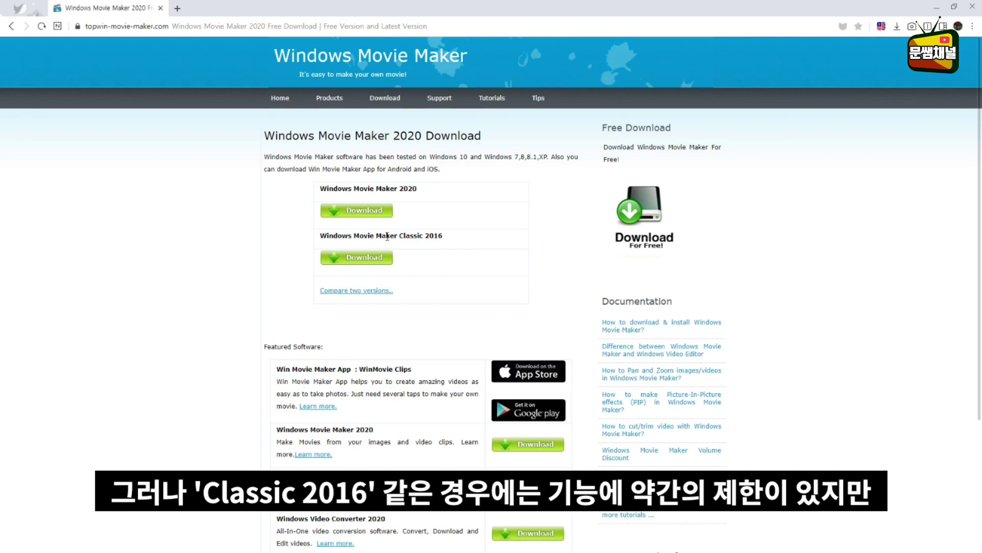
- Download the Windows Movie Maker Classic 2016 installer from the download page
drag(400, 236, 462, 240)
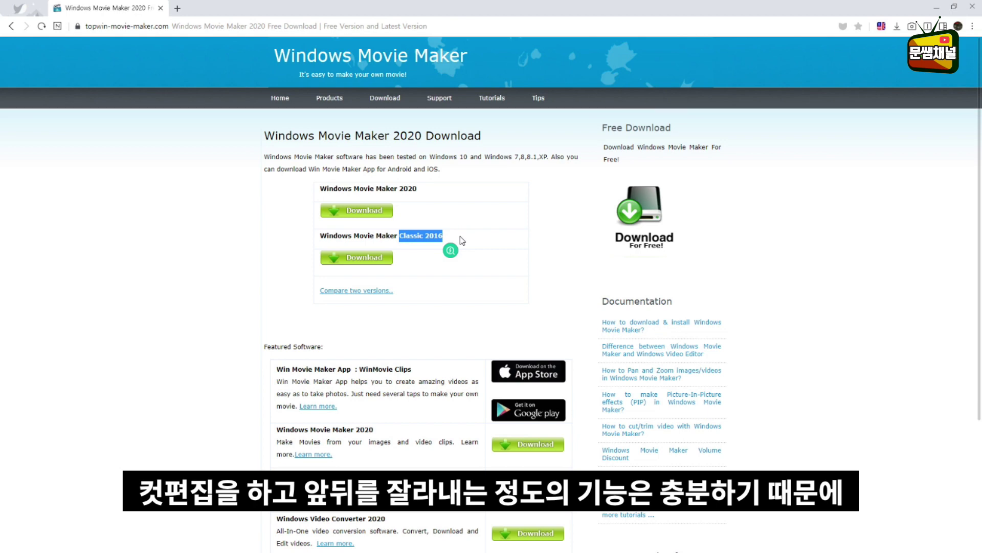
click(280, 243)
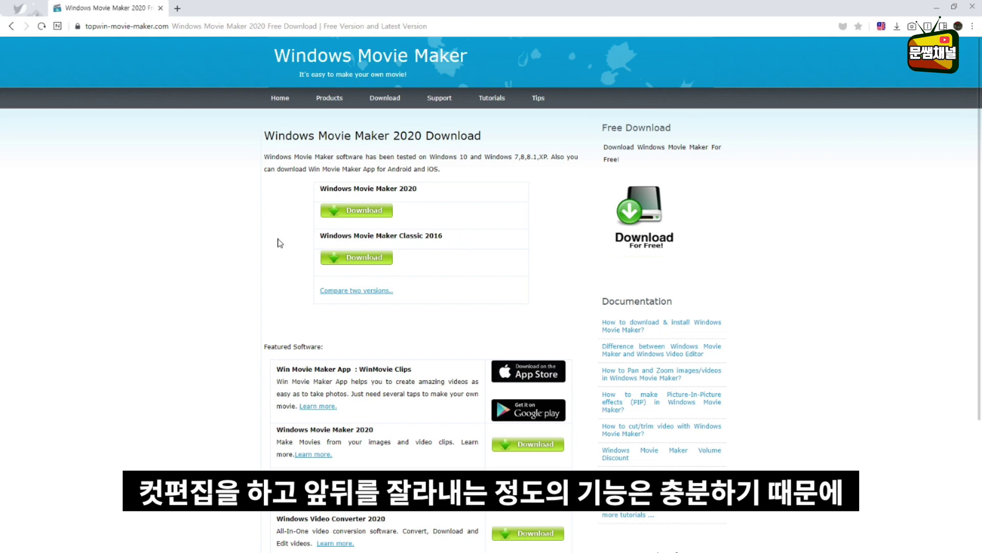
click(372, 258)
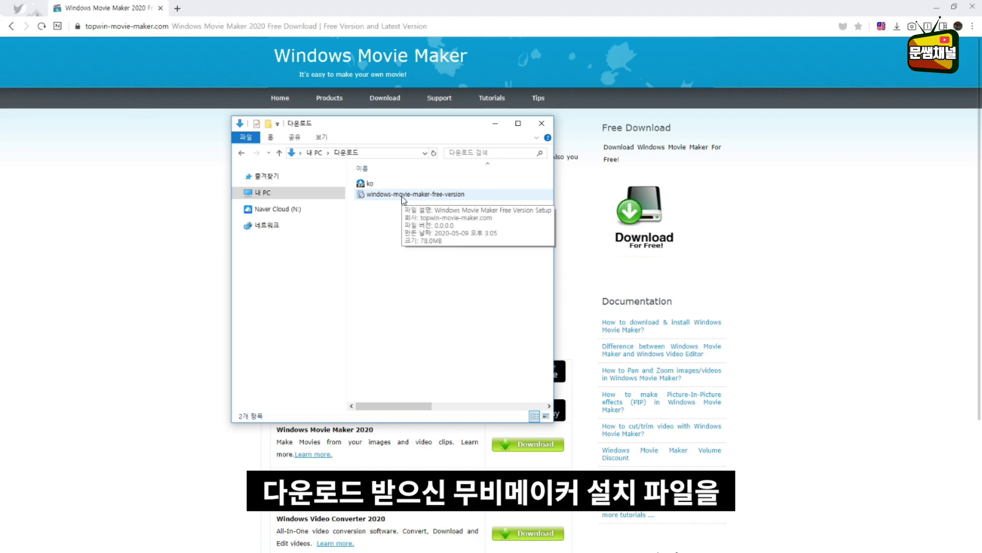
- Run the windows-movie-maker-free-version installer from the Downloads folder with English as the setup language
click(402, 197)
double_click(401, 196)
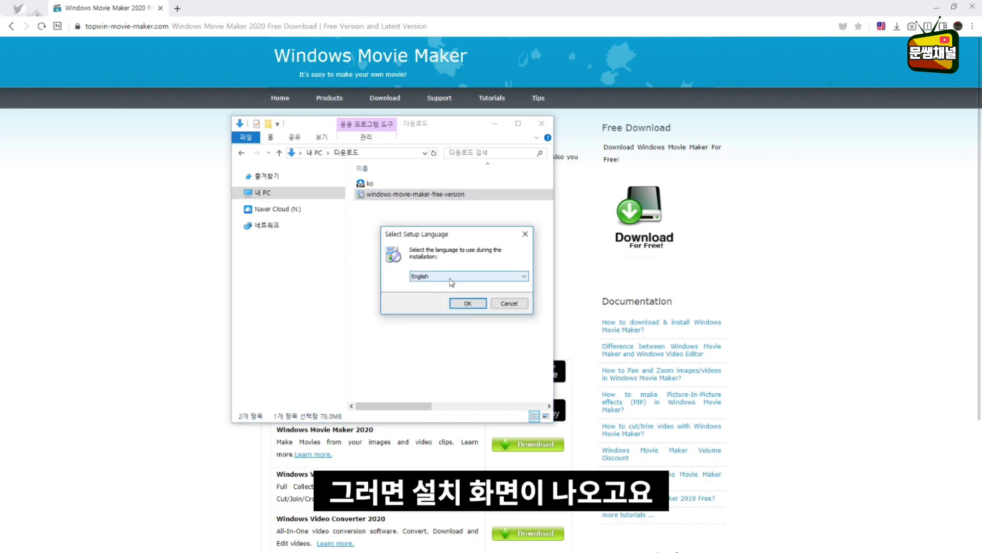
click(451, 277)
click(451, 277)
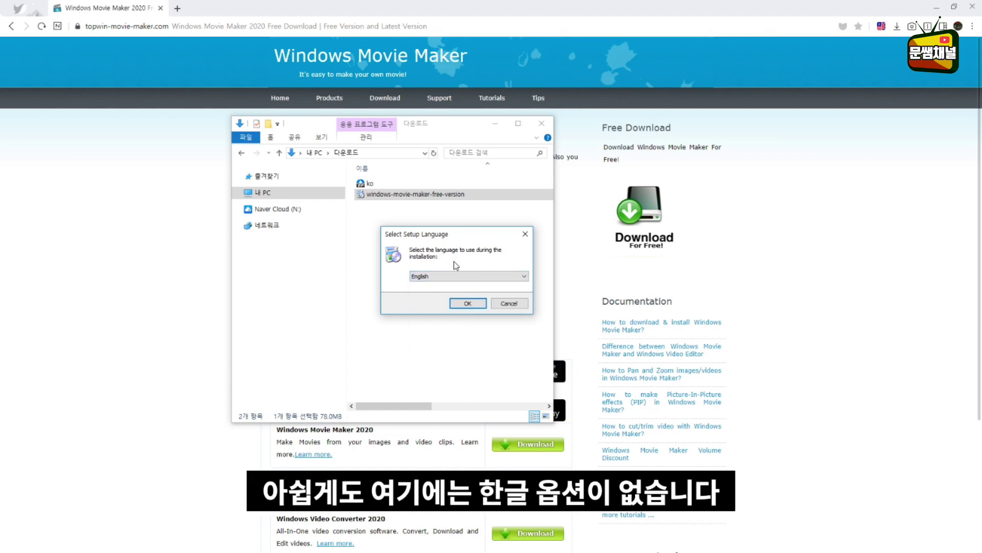
click(454, 276)
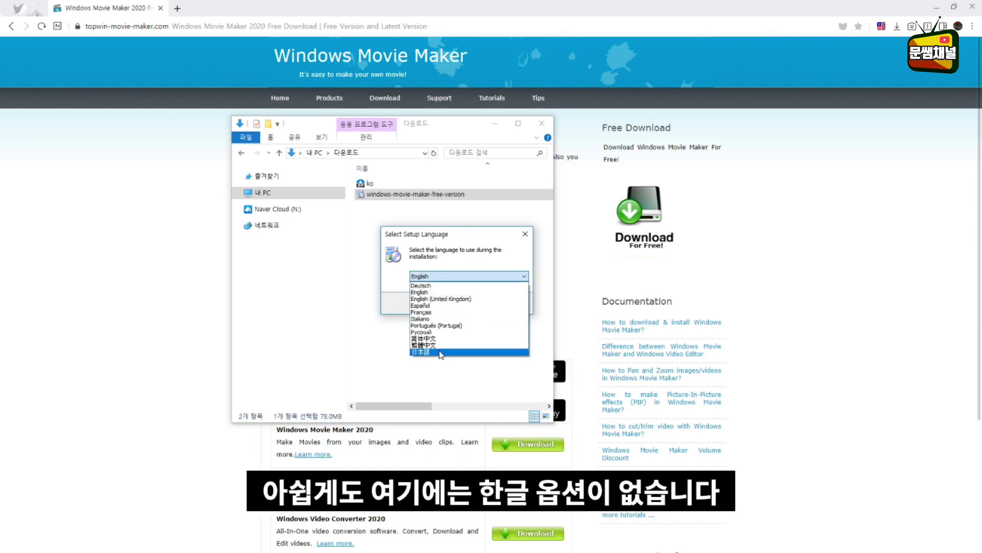
click(443, 292)
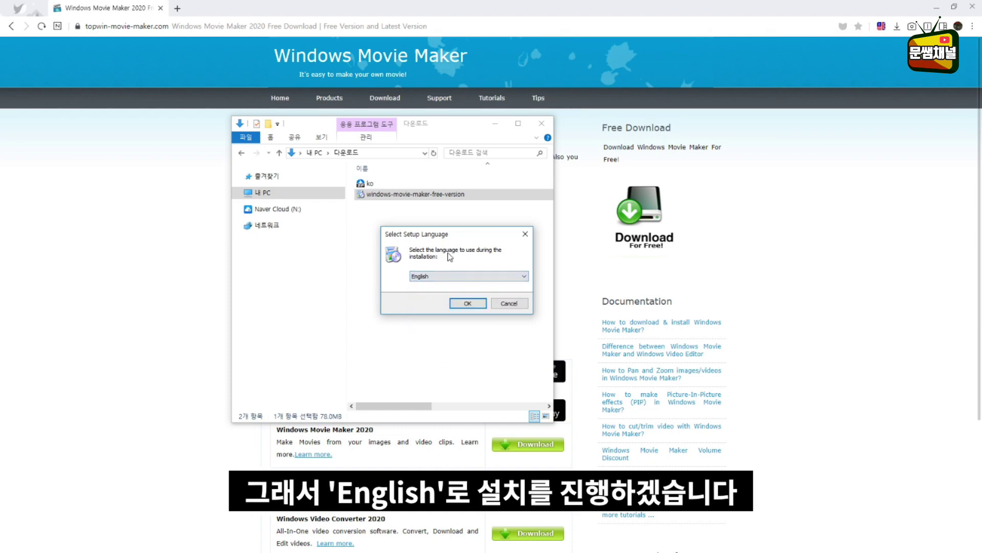
click(459, 304)
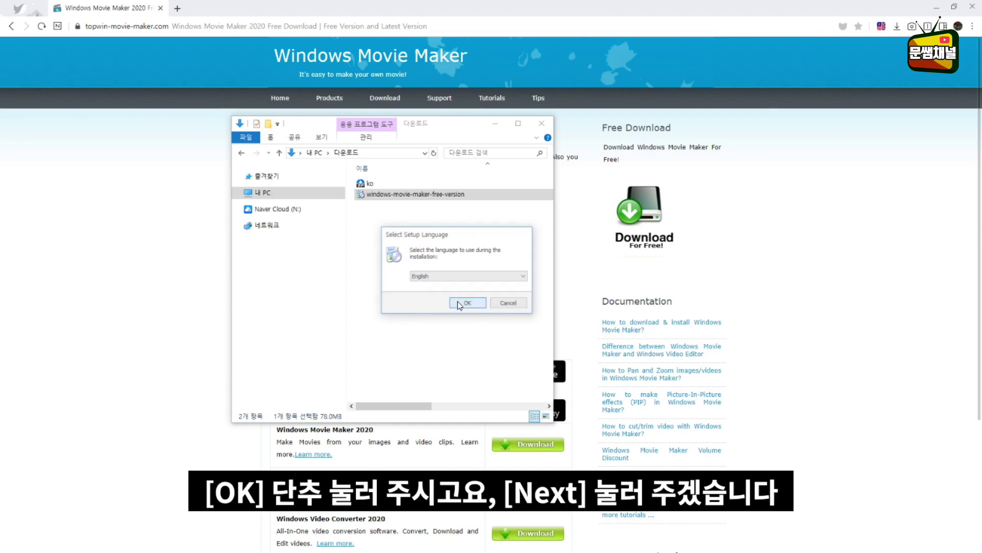
- Accept the license agreement, install Windows Movie Maker Free Version and finish the setup wizard
click(466, 358)
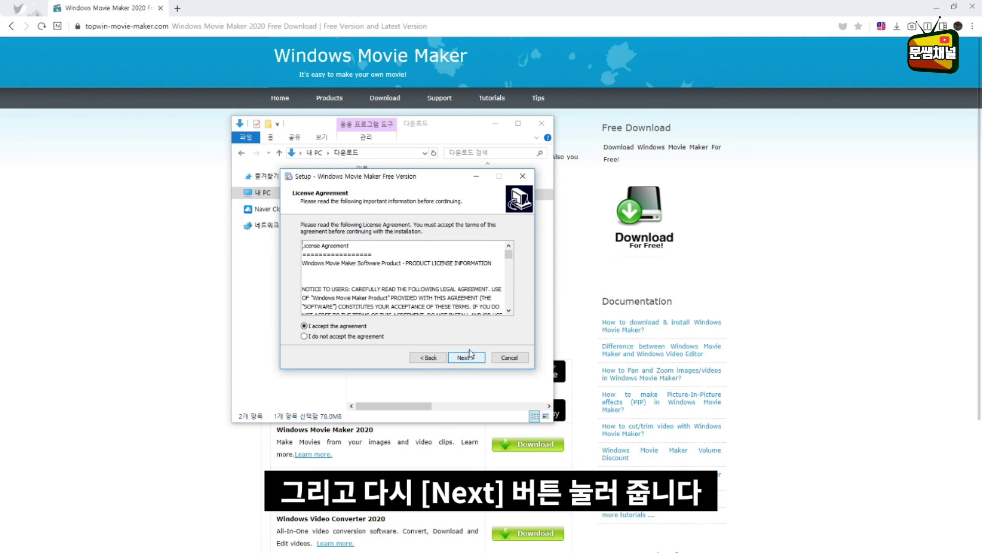
click(477, 358)
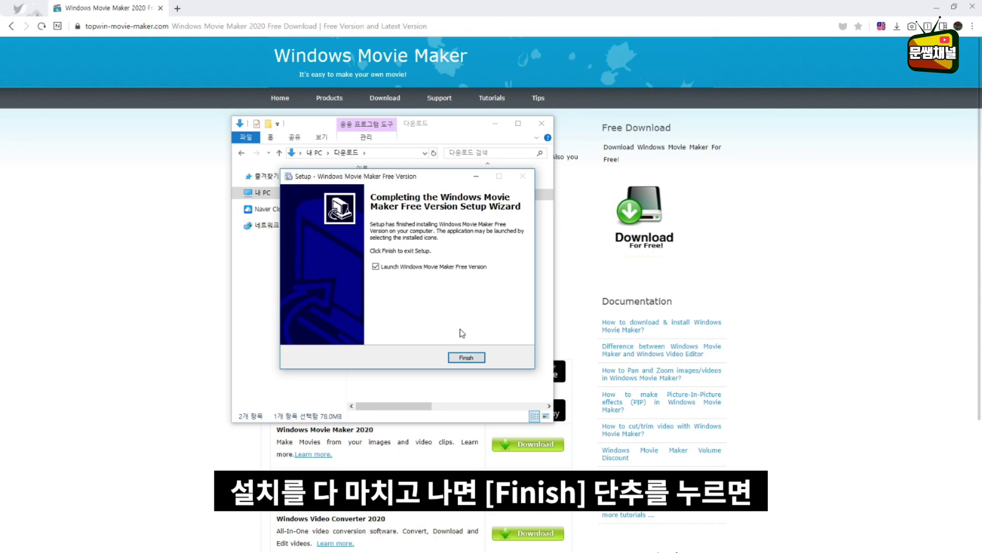
click(466, 358)
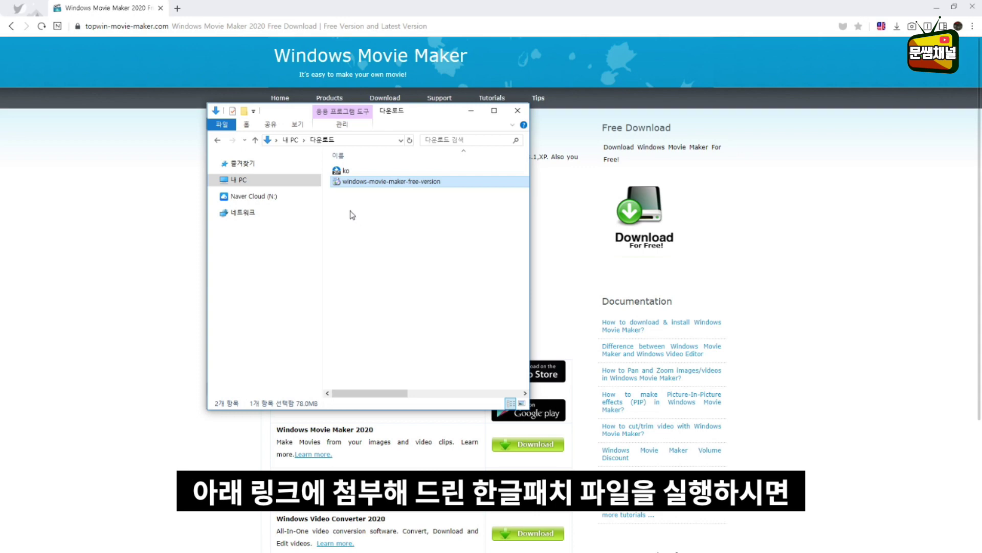
- Open the downloaded ko archive and permanently delete the en folder from the Windows Live Photo Gallery folder, granting administrator permission
click(344, 172)
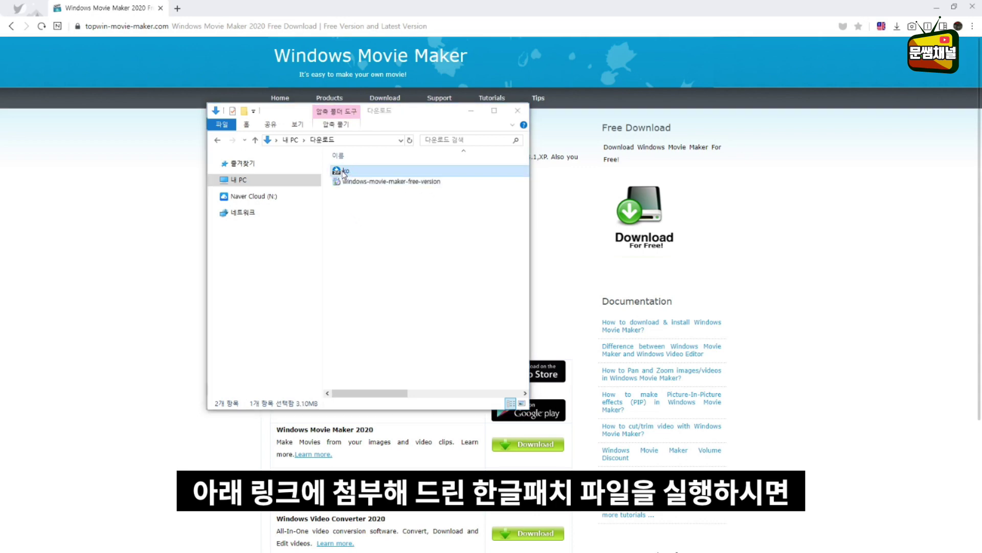
double_click(343, 172)
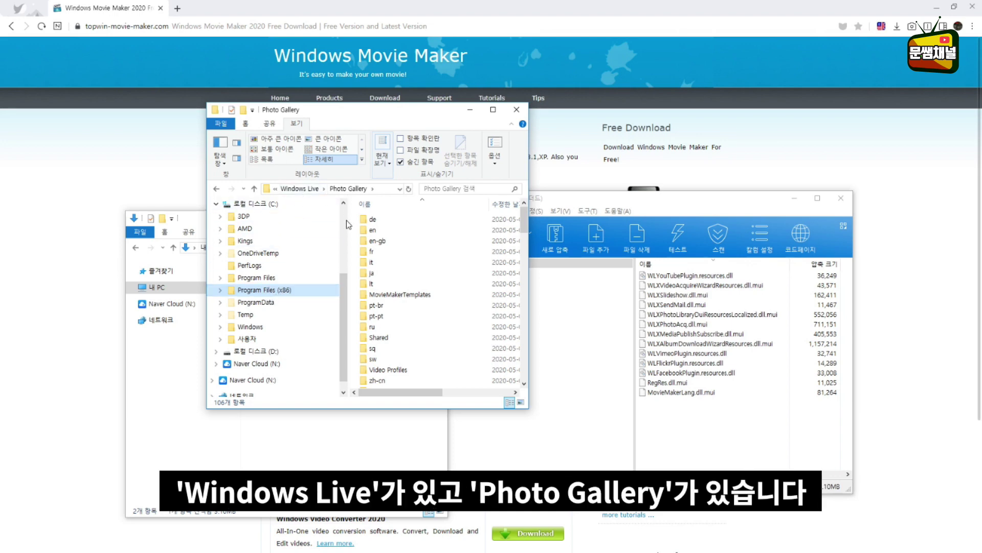
drag(348, 230, 214, 232)
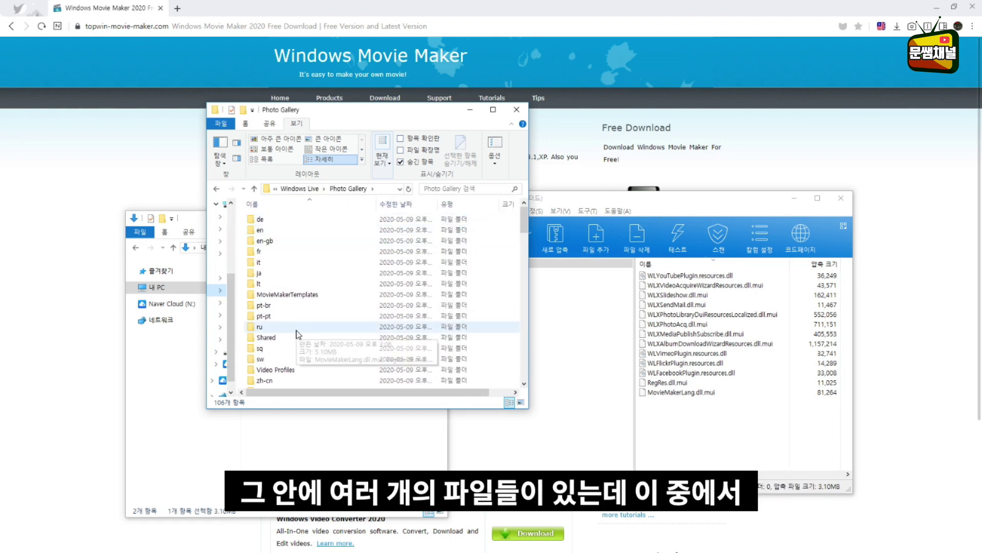
click(266, 233)
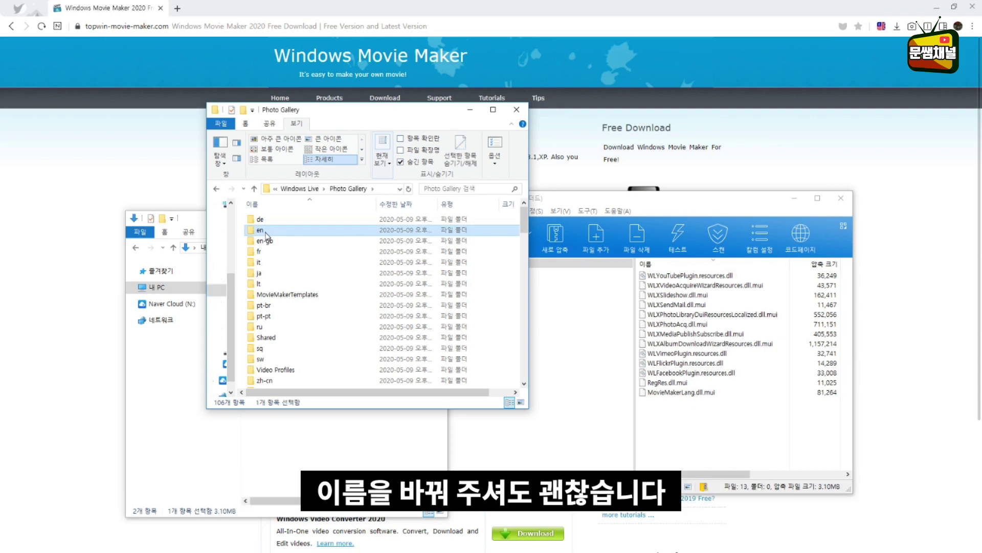
key(shift+Delete)
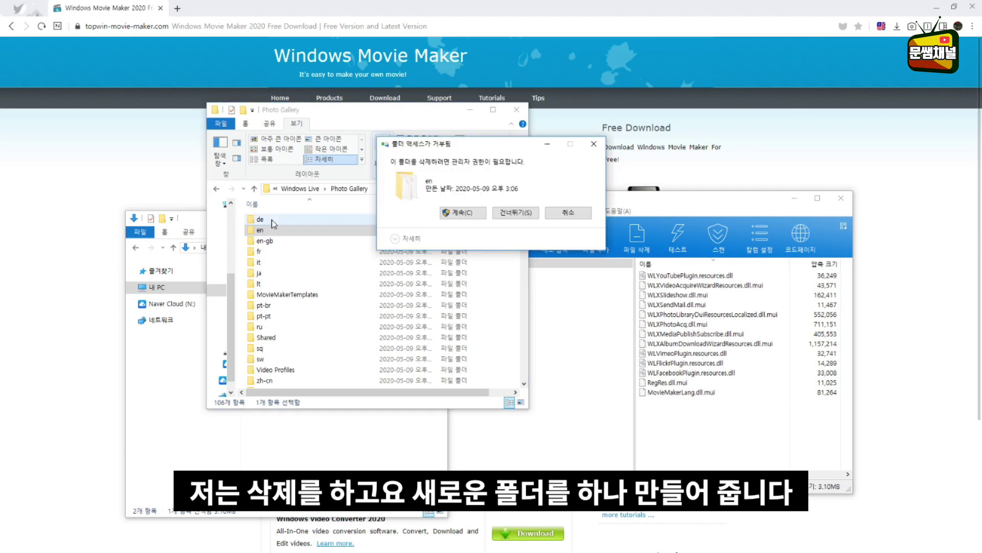
key(Return)
- Create a new folder named ko inside the Photo Gallery folder, granting administrator permission
scroll(391, 310, down, 8)
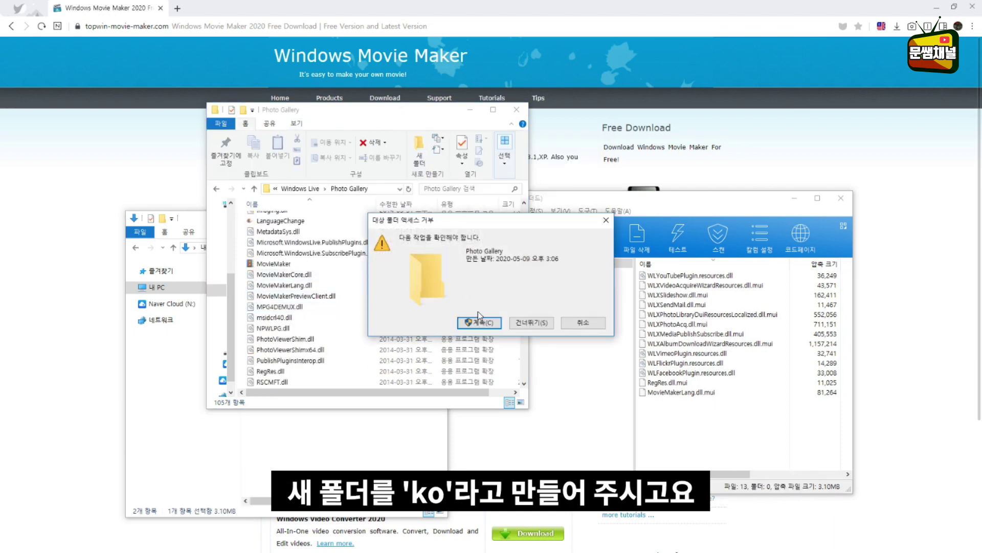
click(478, 322)
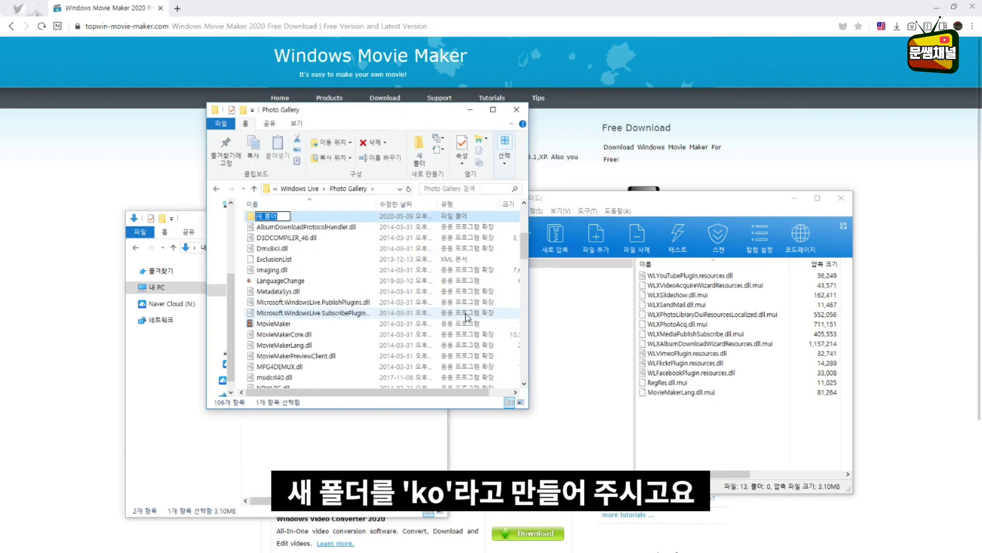
text(ko)
key(Return)
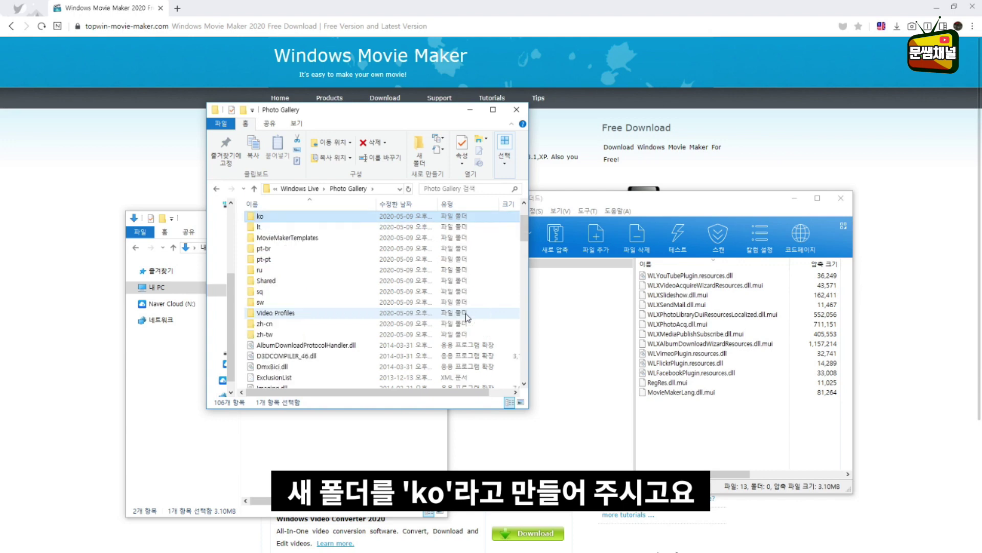
- Extract all language files from ko.zip into the new ko folder with permission for all items, and close both windows
double_click(267, 219)
drag(625, 199, 723, 122)
drag(845, 339, 347, 270)
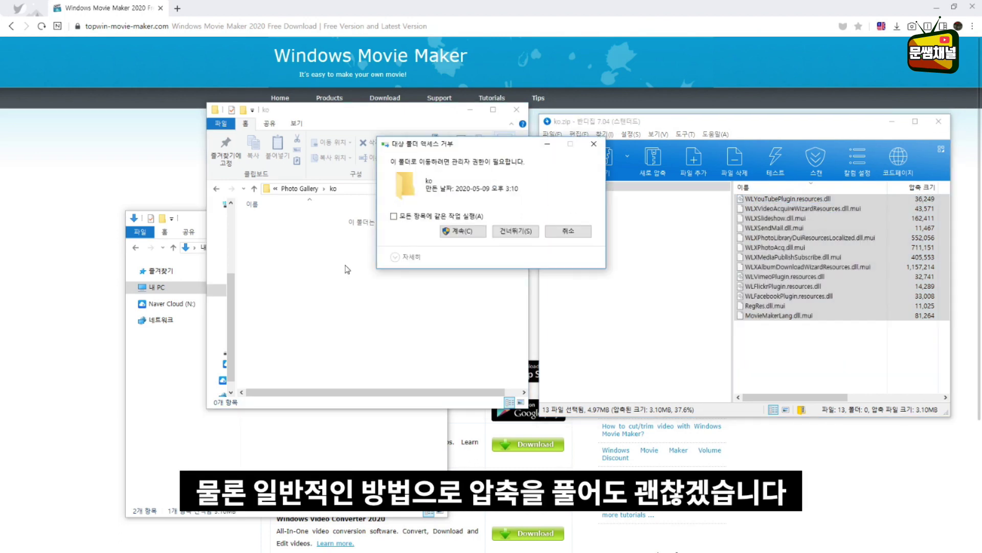
click(451, 216)
click(462, 232)
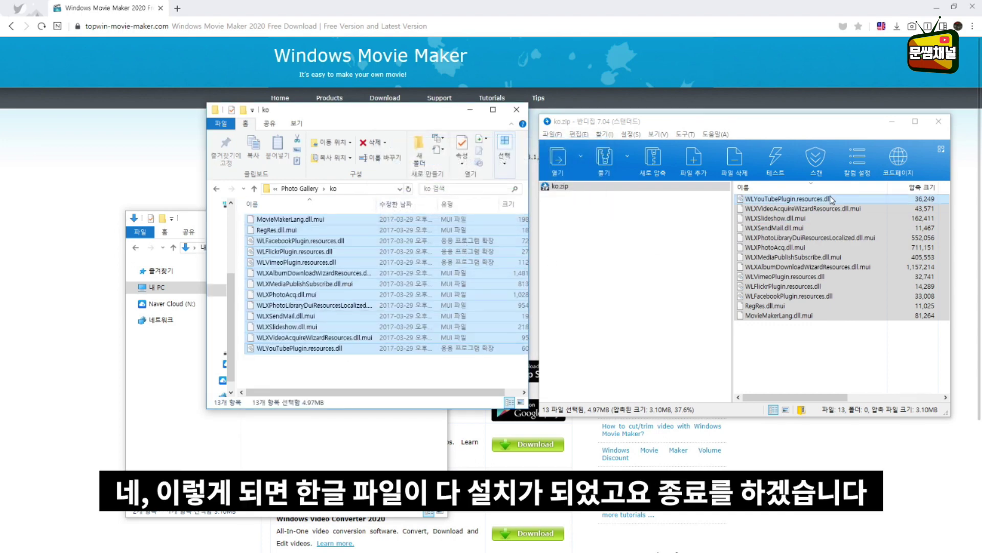
click(938, 122)
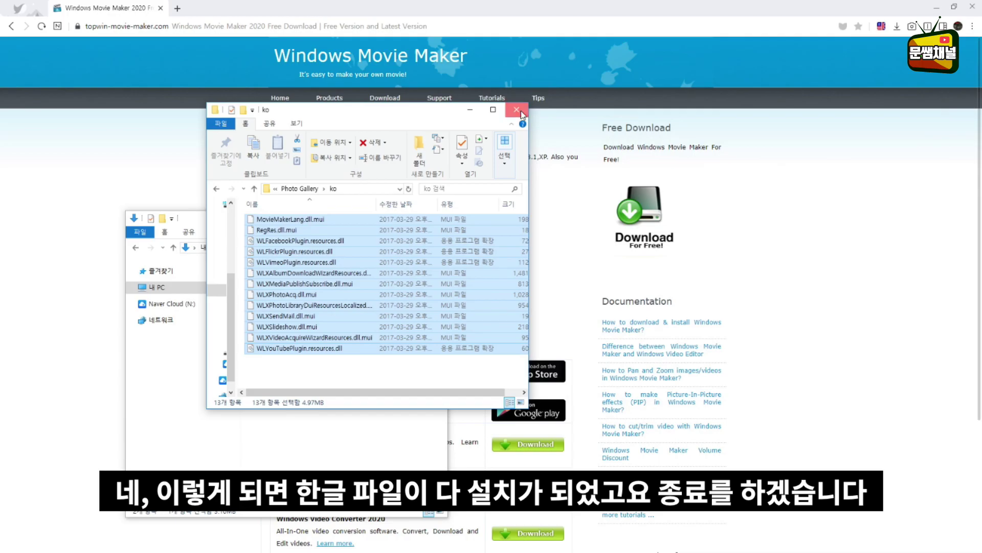
click(516, 110)
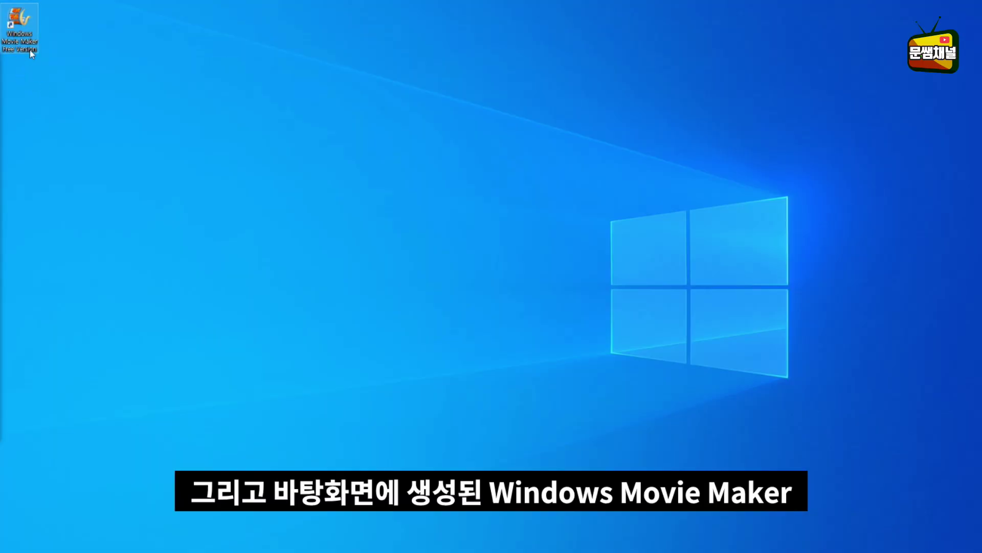
- Launch Windows Movie Maker from the desktop and add the video 2020-05-02_22-17-12 from the Videos folder to the project
double_click(31, 49)
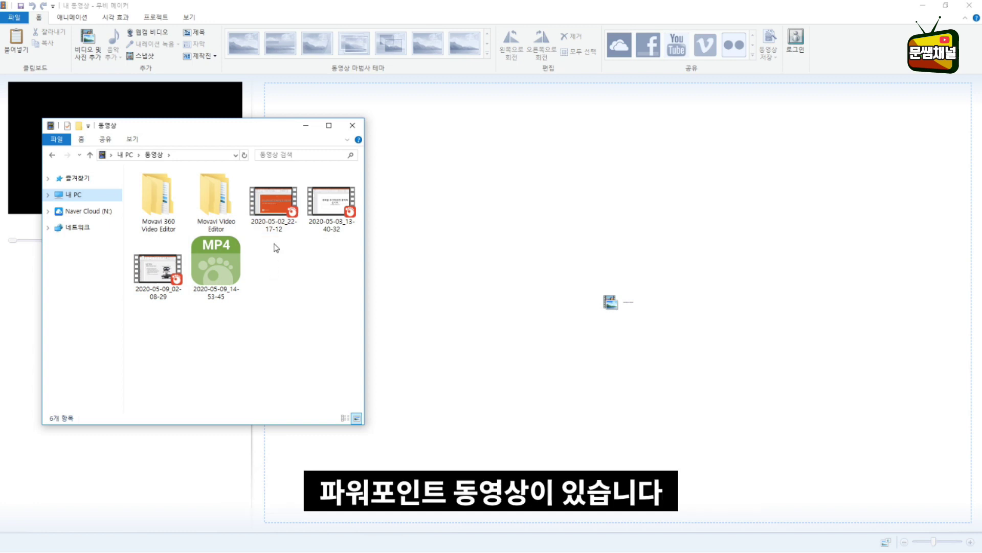
click(273, 220)
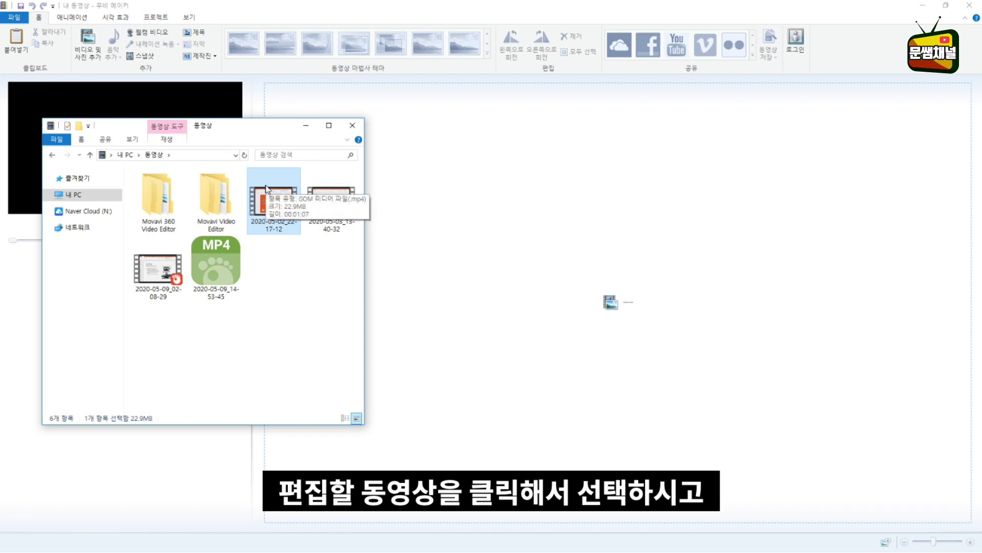
drag(266, 189, 588, 249)
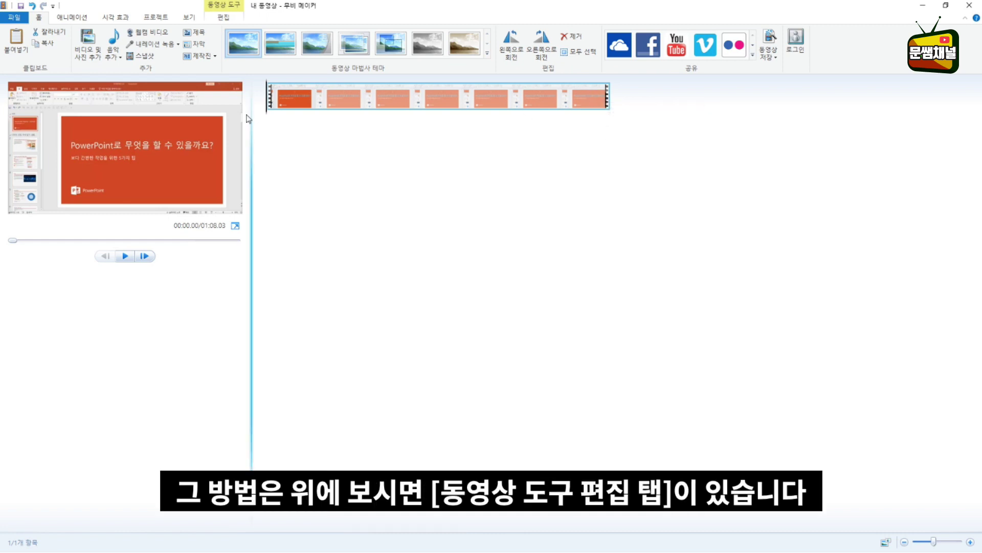
- Trim the video clip to start at about 1.95 s and end at about 65.75 s, and save the trim
click(228, 19)
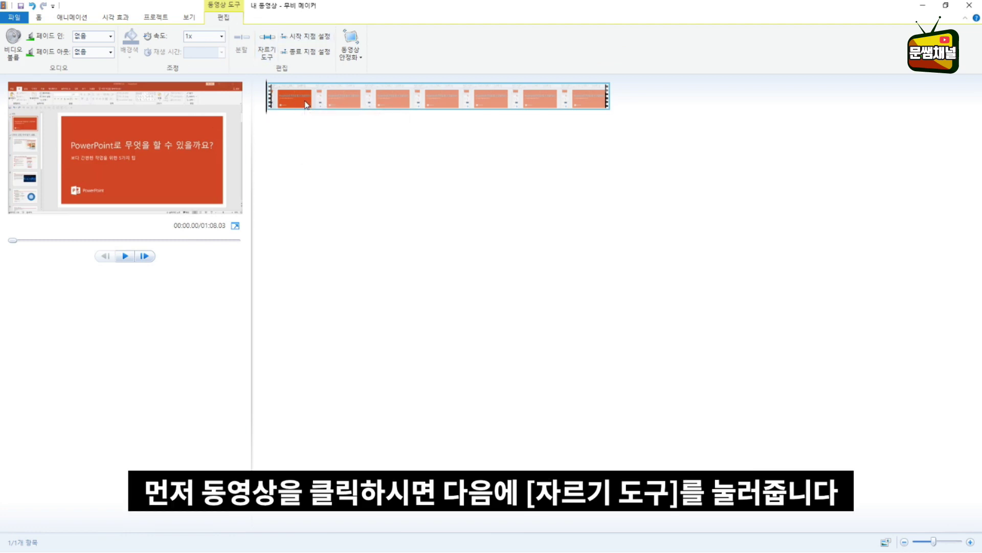
click(269, 54)
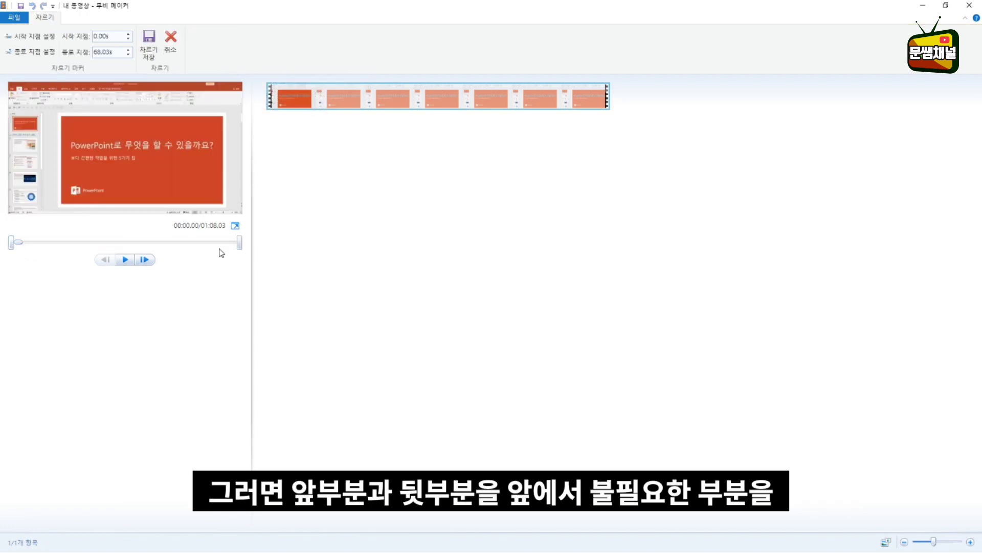
drag(10, 247, 17, 252)
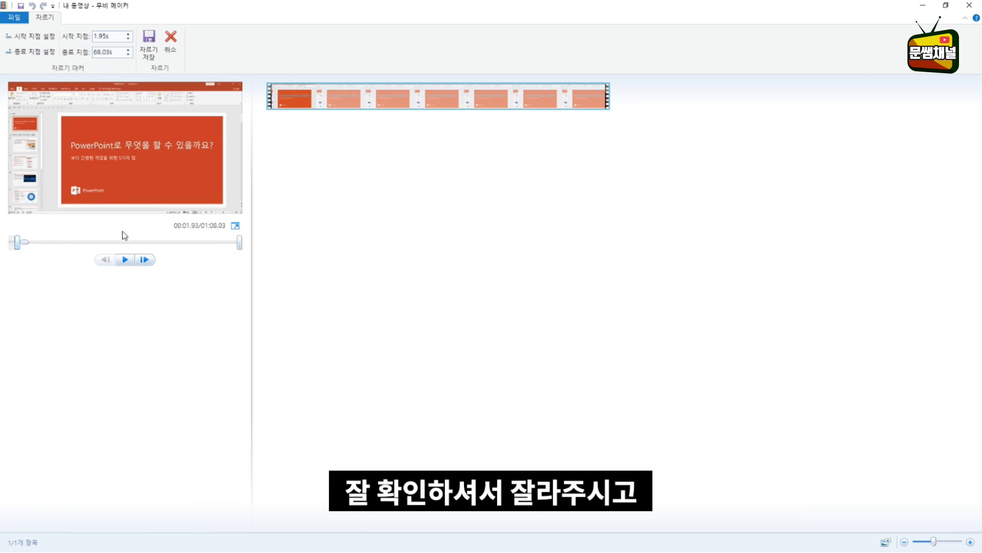
drag(238, 249, 232, 251)
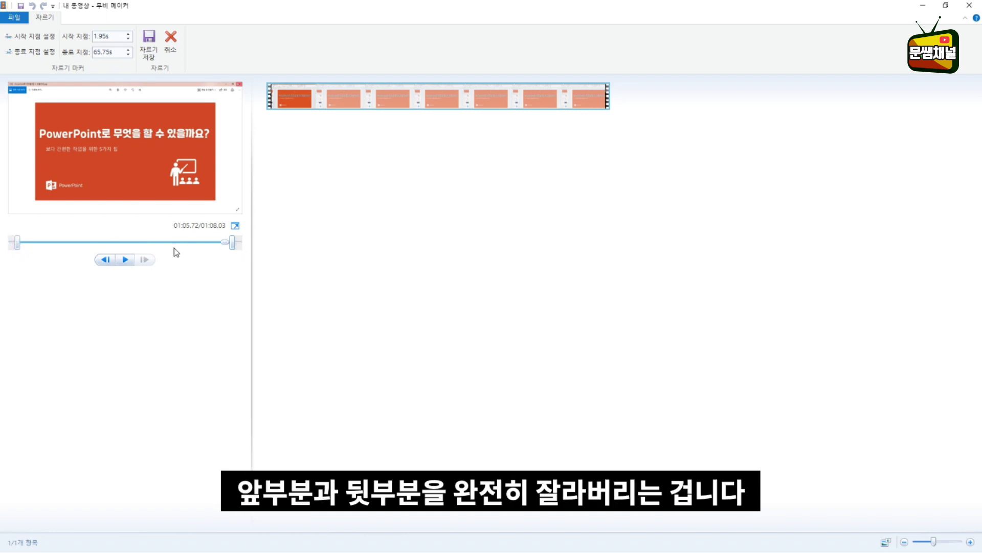
click(149, 48)
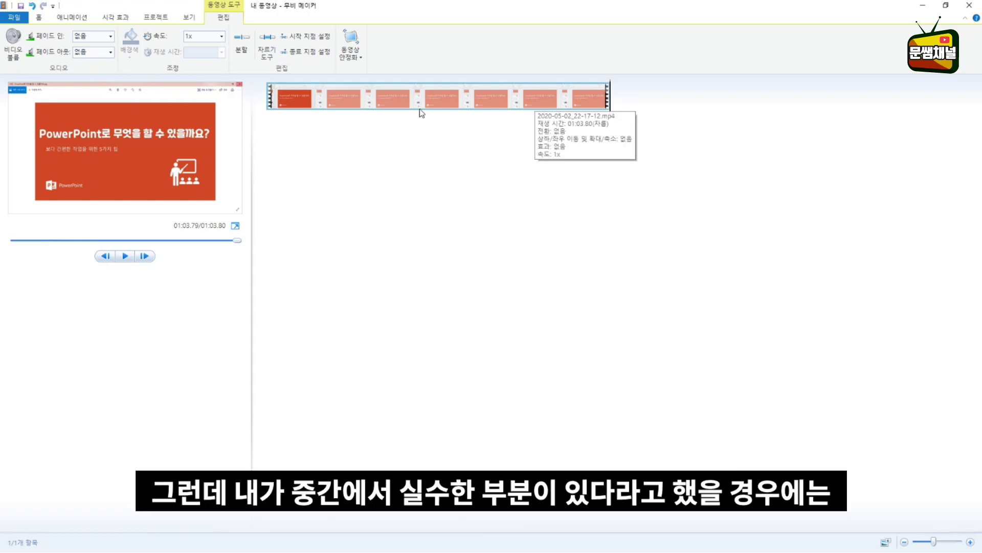
- Split the video clip at about 20 seconds and select the part after the split
click(417, 112)
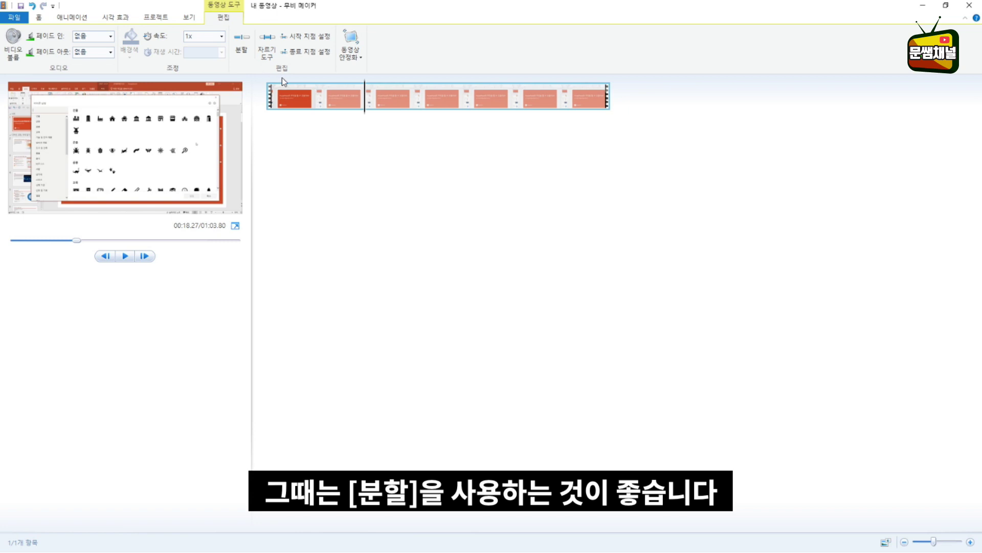
drag(77, 240, 84, 243)
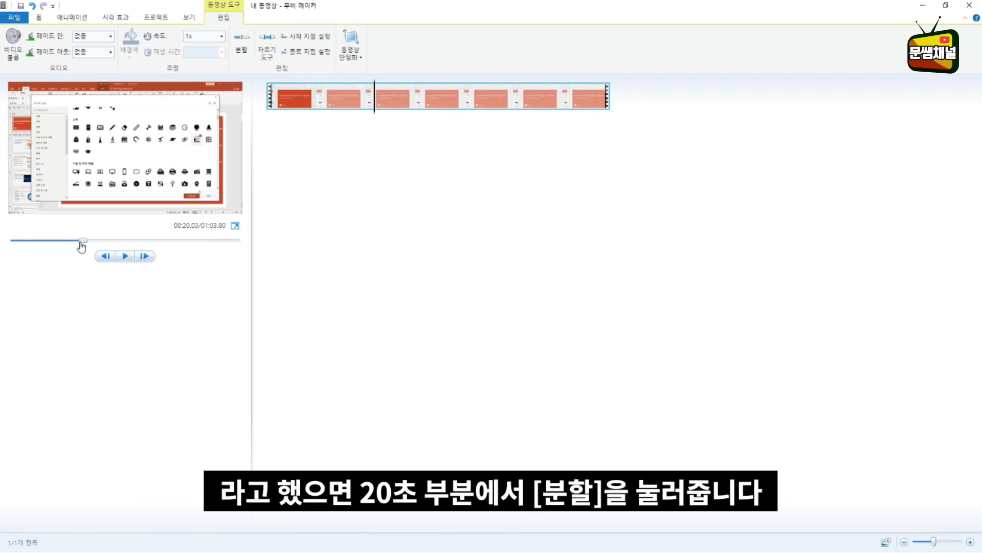
click(248, 47)
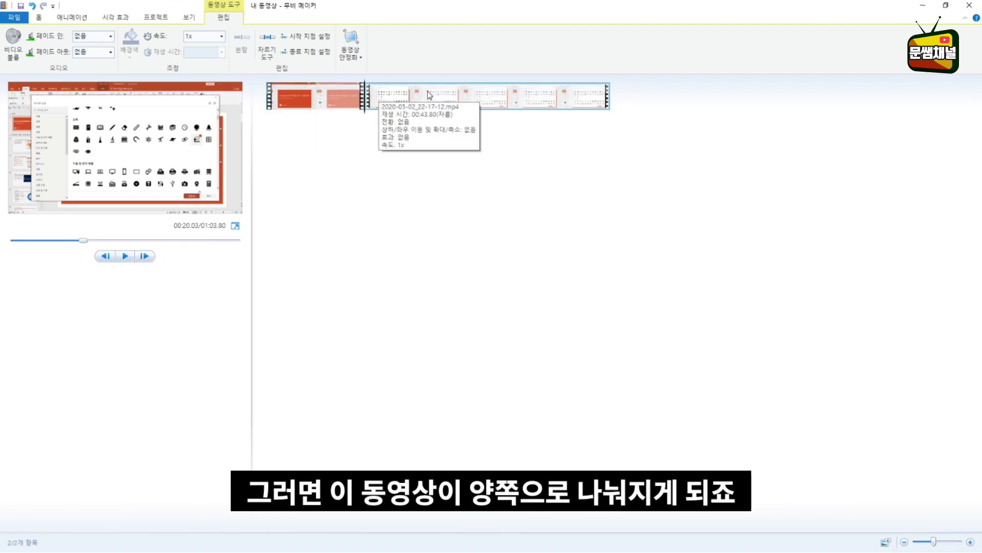
click(367, 98)
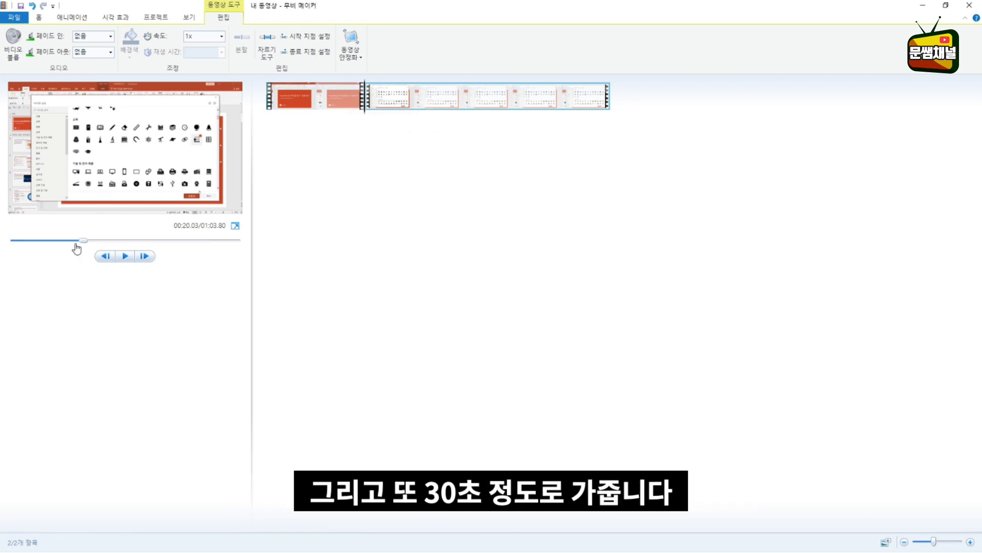
- Split the video at about 30 seconds and delete the middle clip between about 20 and 30 seconds
drag(83, 241, 119, 248)
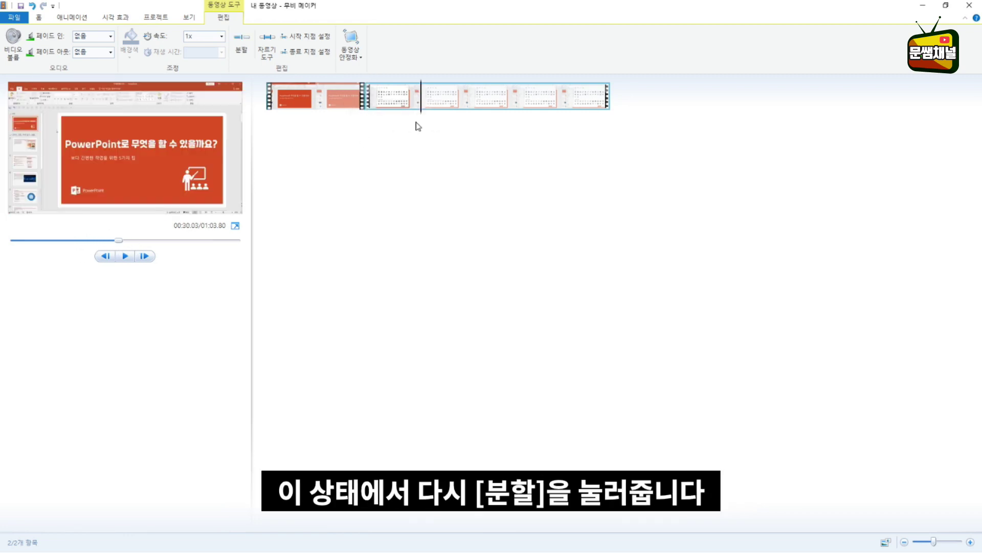
click(245, 50)
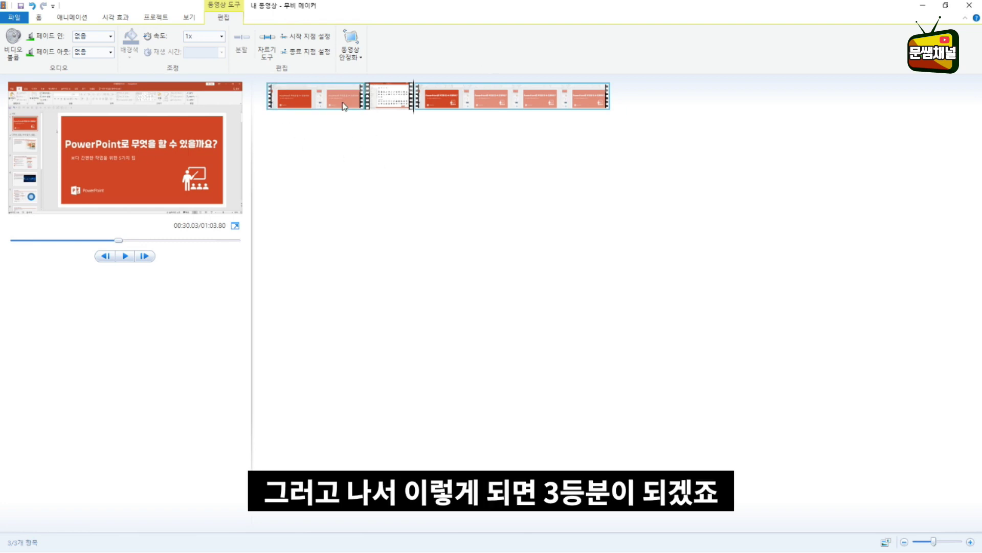
click(383, 101)
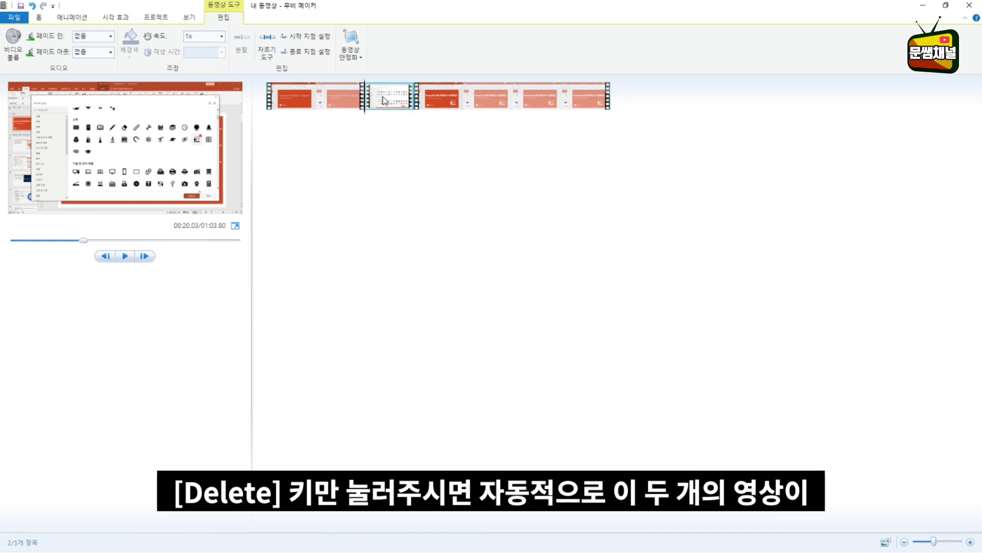
key(Delete)
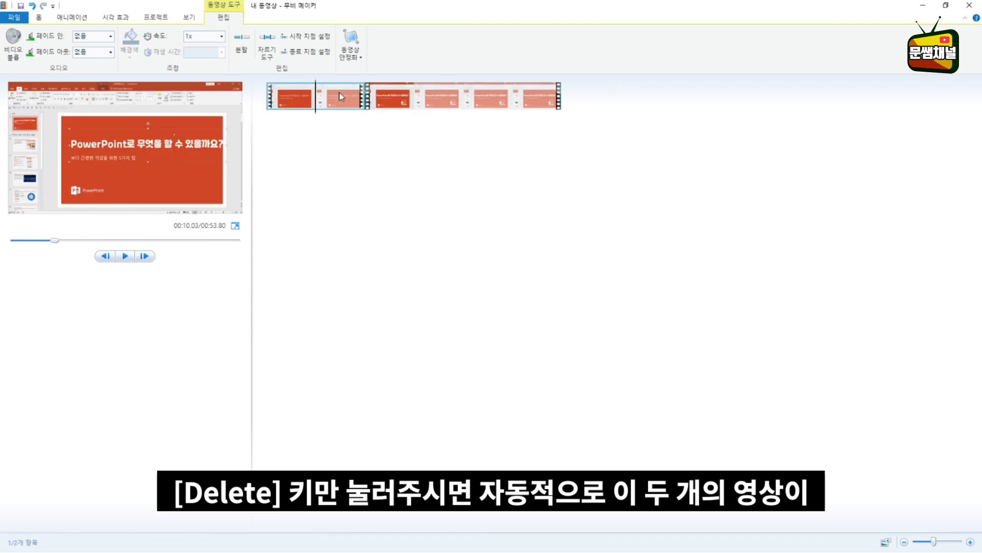
- Split the second clip at about 30.4 s and 36.7 s, and delete the piece between the two splits
click(418, 96)
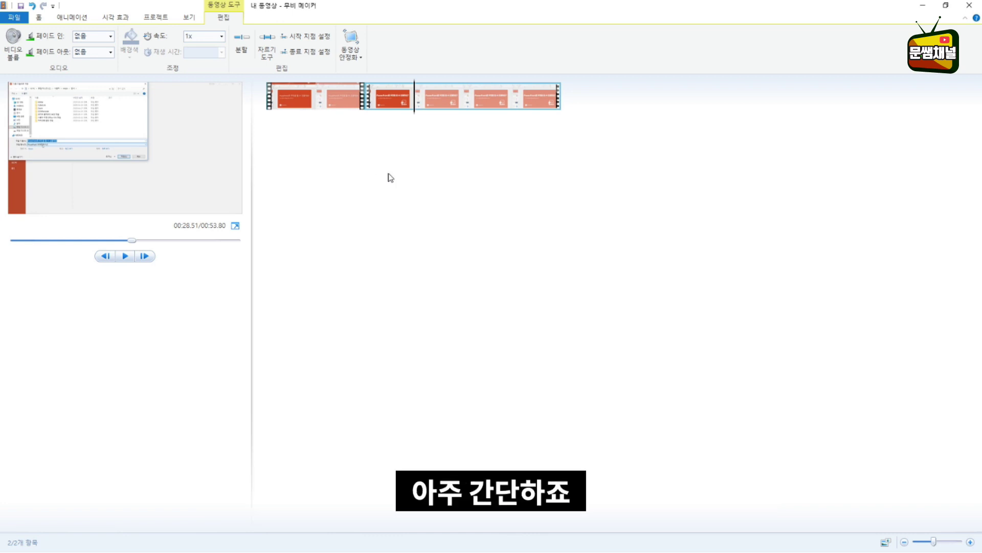
click(425, 103)
click(241, 41)
drag(462, 114, 504, 118)
click(241, 41)
click(483, 96)
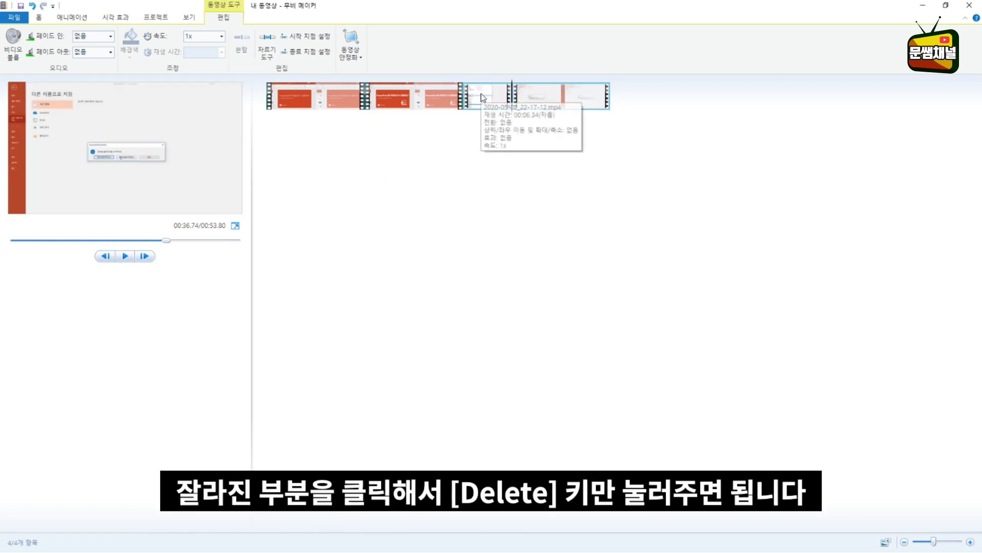
key(Delete)
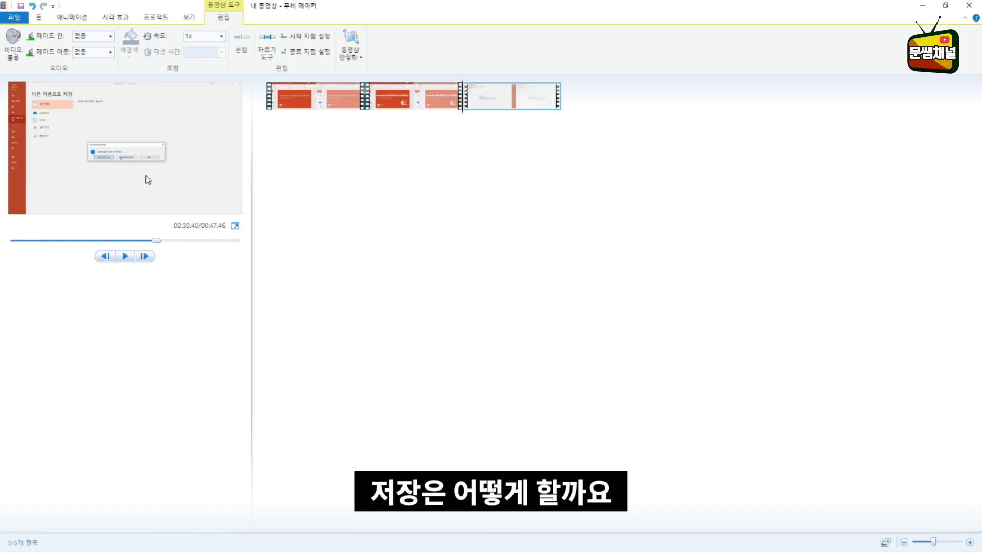
- Start saving the movie with the 컴퓨터용 (for computer) setting and choose the 동영상 (Videos) folder as the destination
click(41, 20)
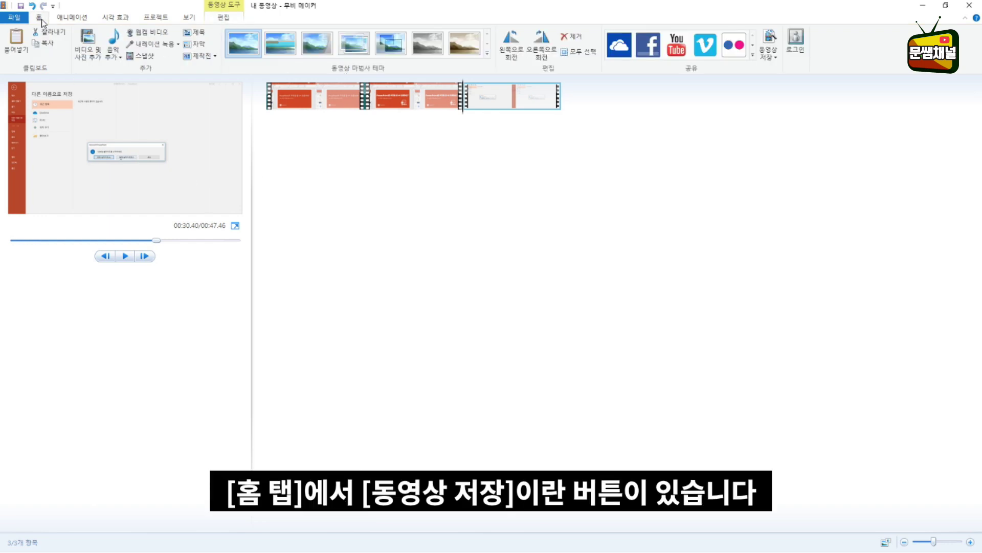
click(773, 58)
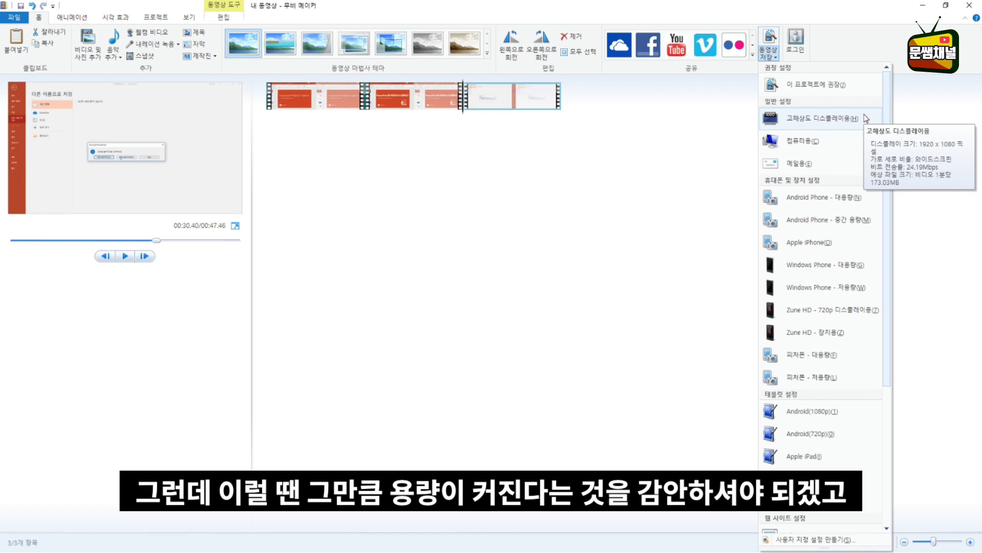
click(814, 137)
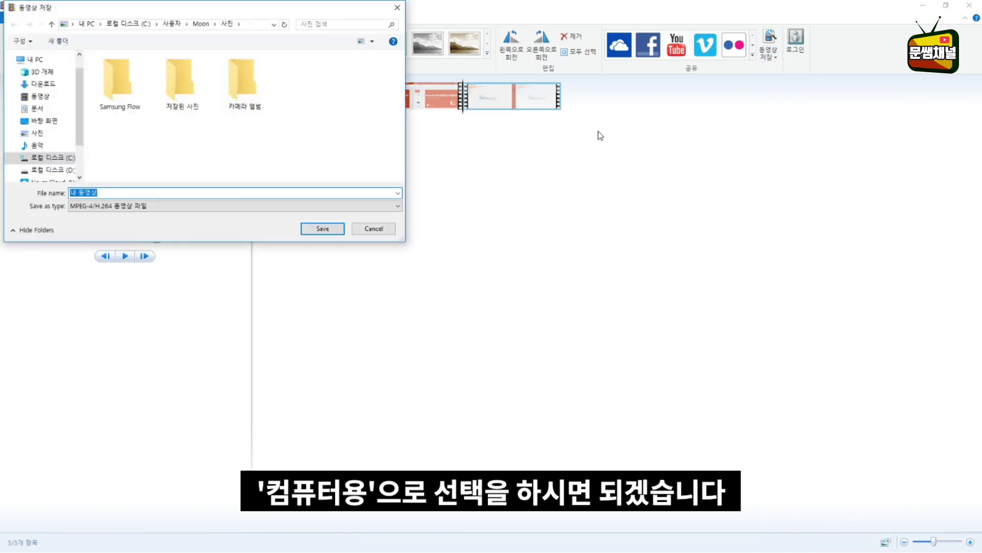
drag(266, 10, 364, 47)
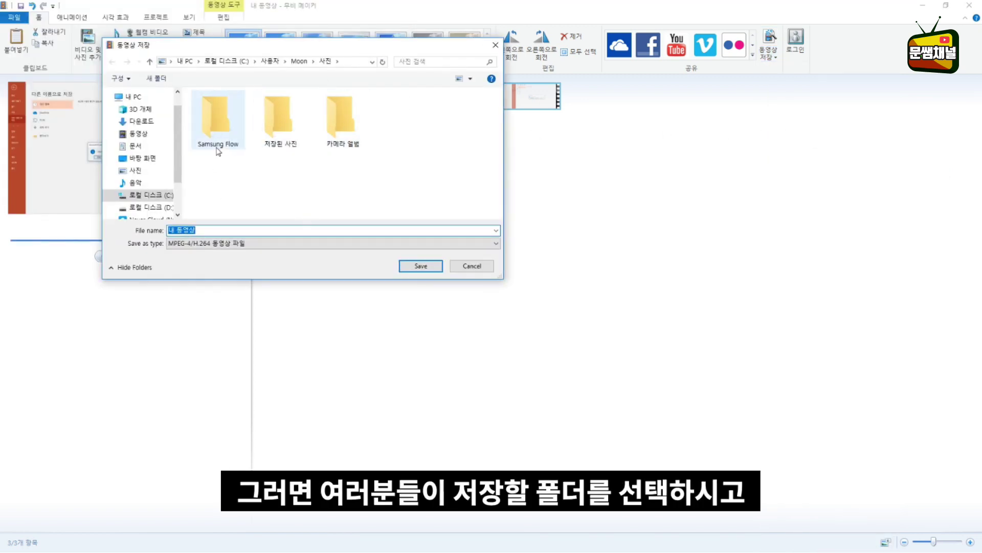
click(143, 135)
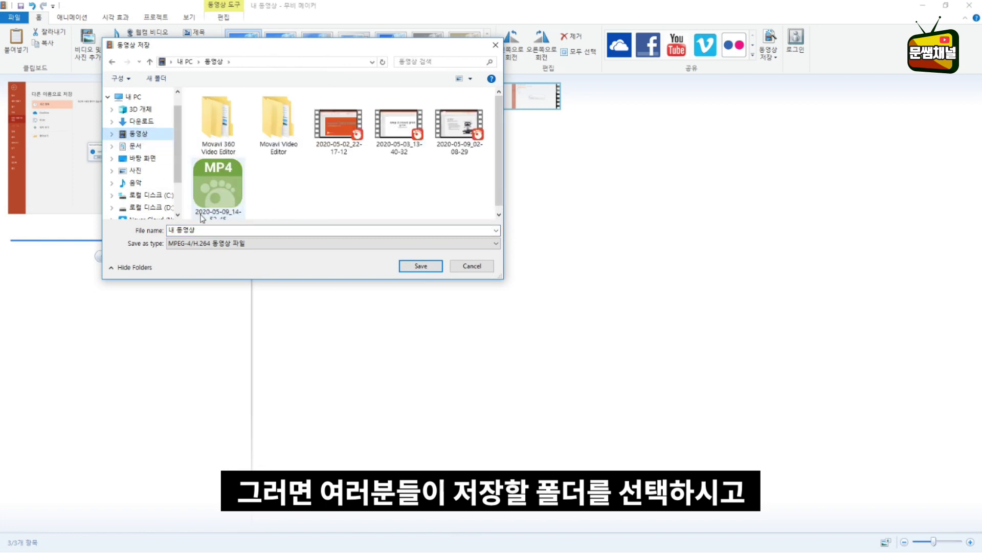
- Choose the MPEG-4/H.264 file type, name the movie file study, and save it
click(199, 243)
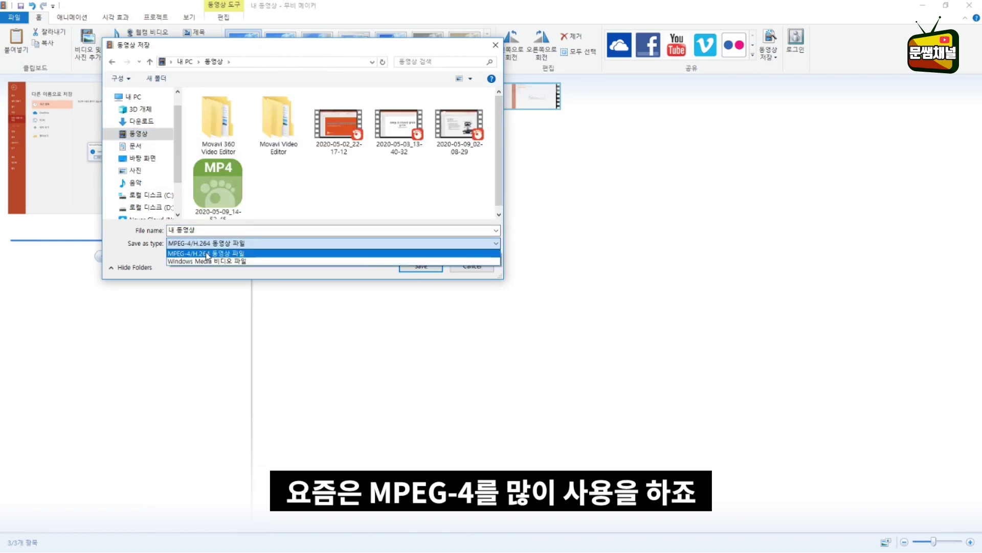
click(206, 253)
click(205, 231)
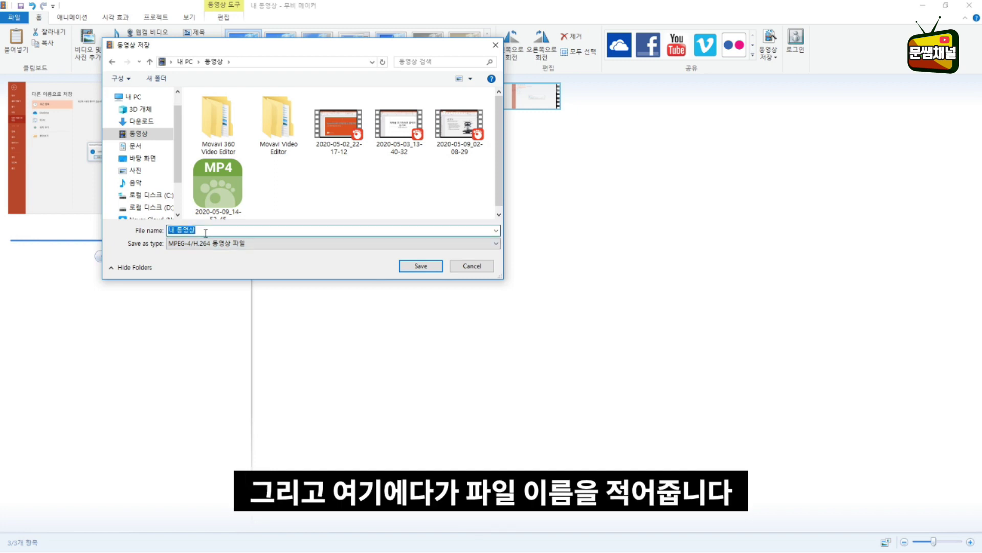
key(BackSpace)
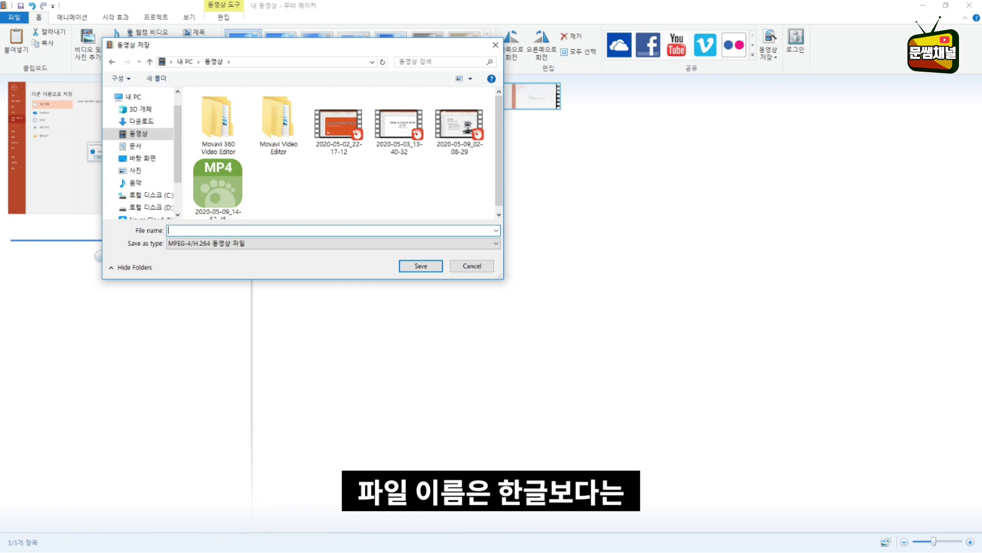
text(study)
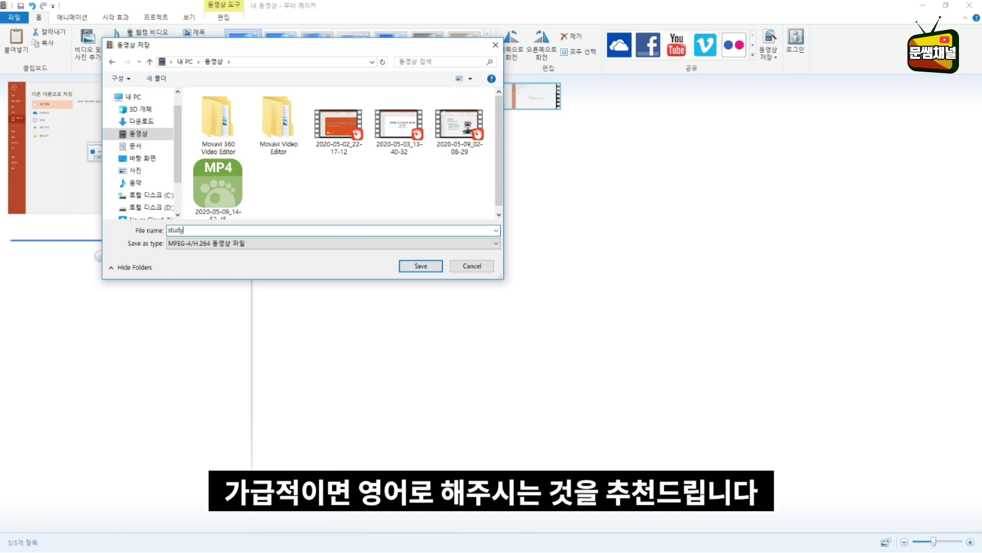
click(421, 265)
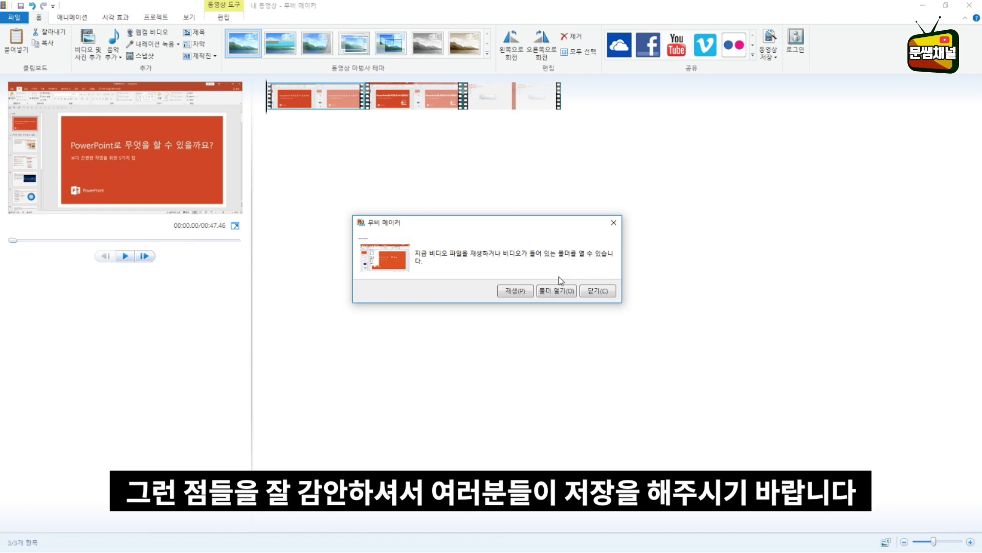
- Play the exported study.mp4 in GOM Player and return to the Movie Maker project
click(519, 292)
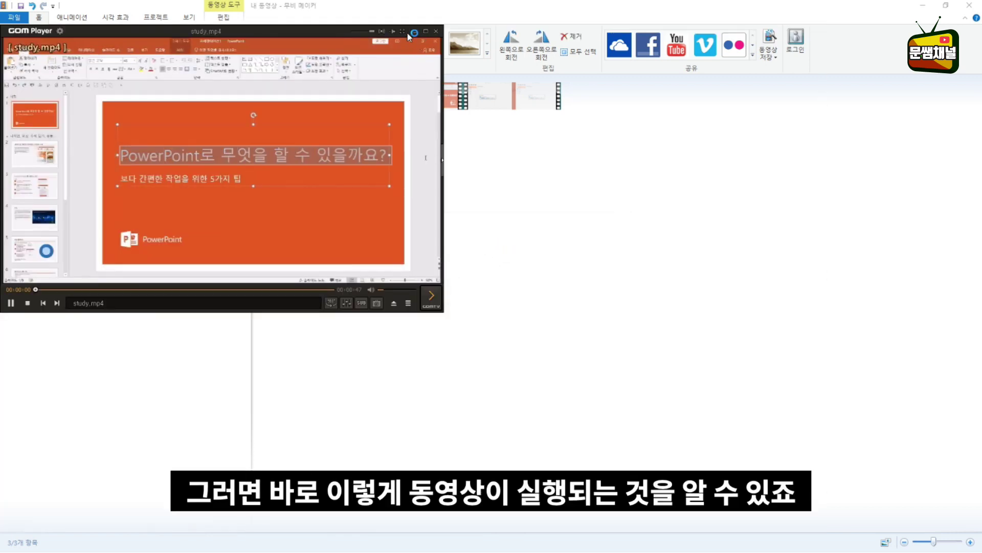
key(Return)
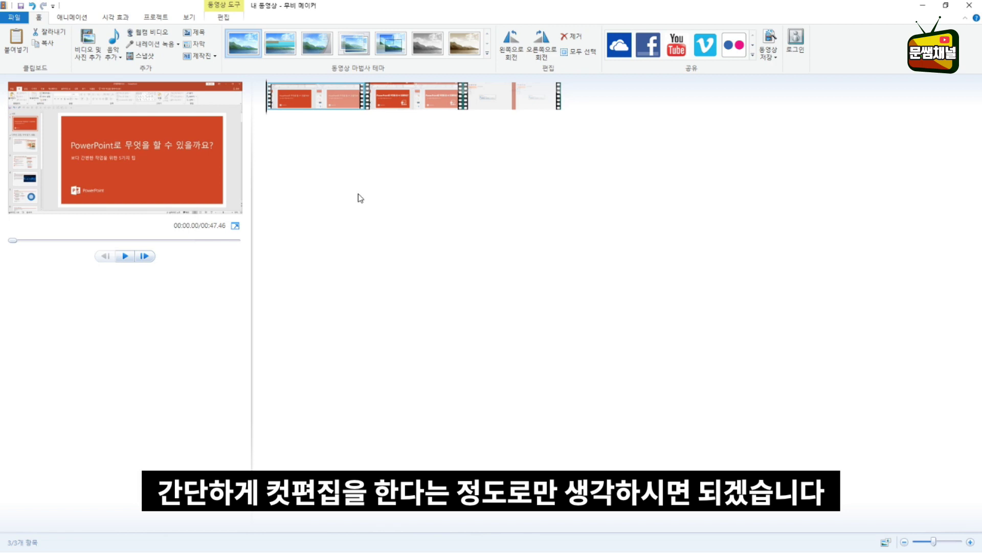
click(374, 227)
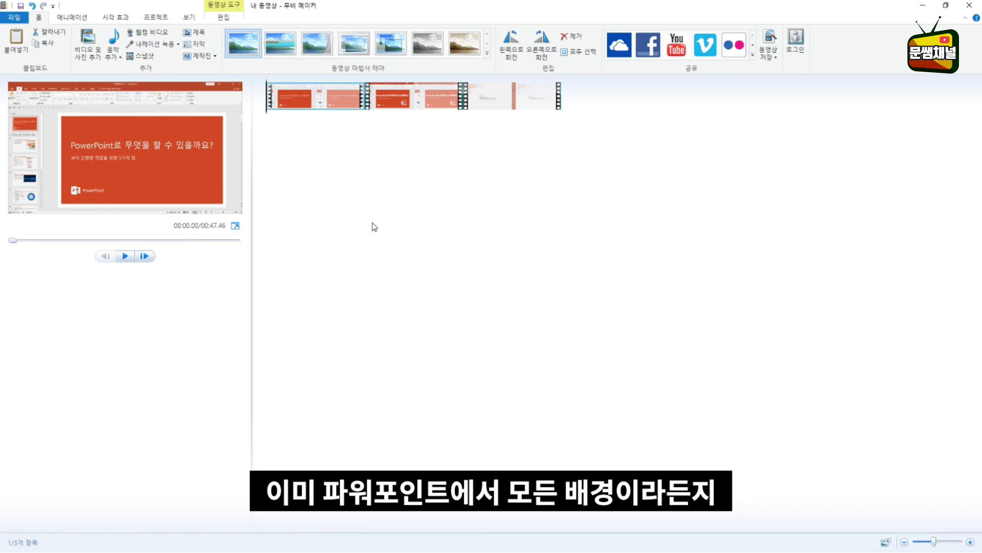